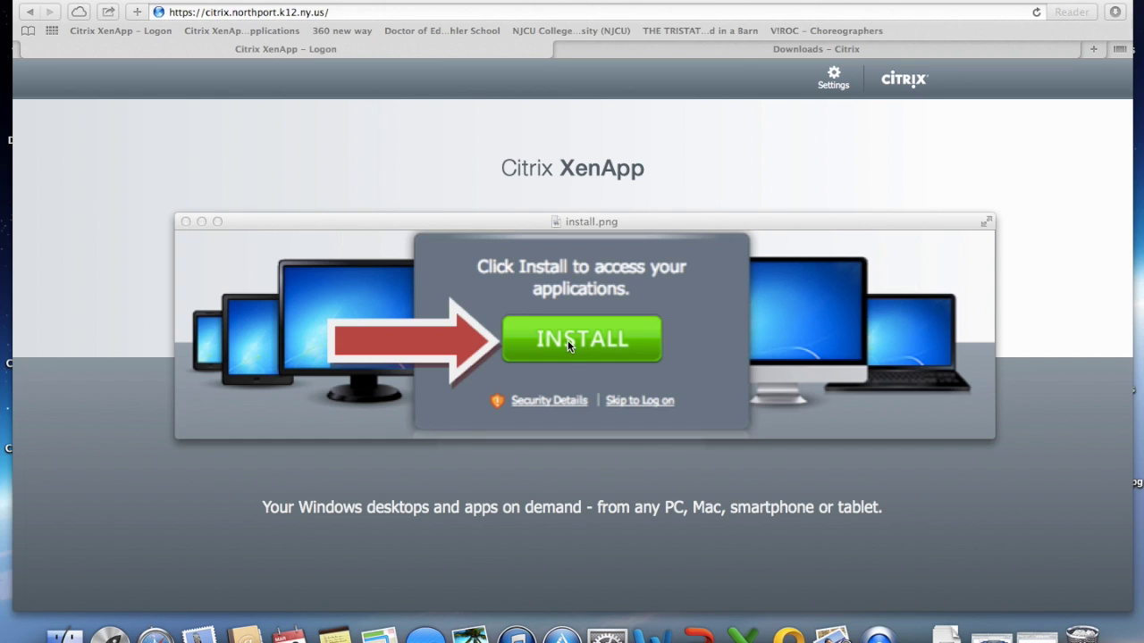
- On the Citrix downloads page, search for Citrix Receiver downloads of type Receiver for Mac
click(703, 57)
click(465, 122)
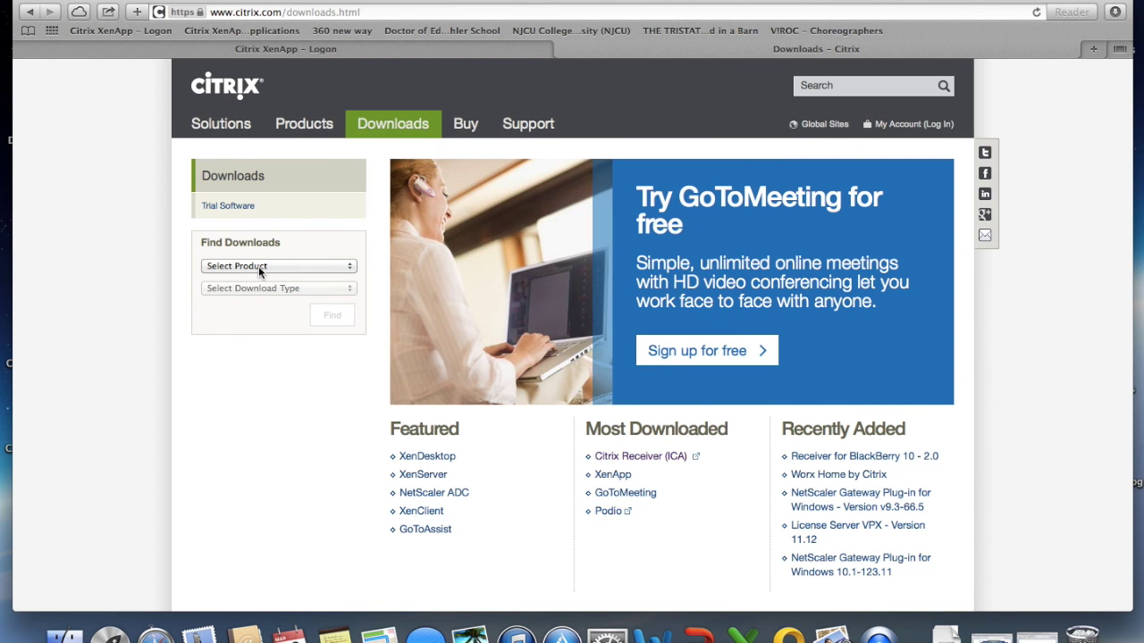
click(258, 266)
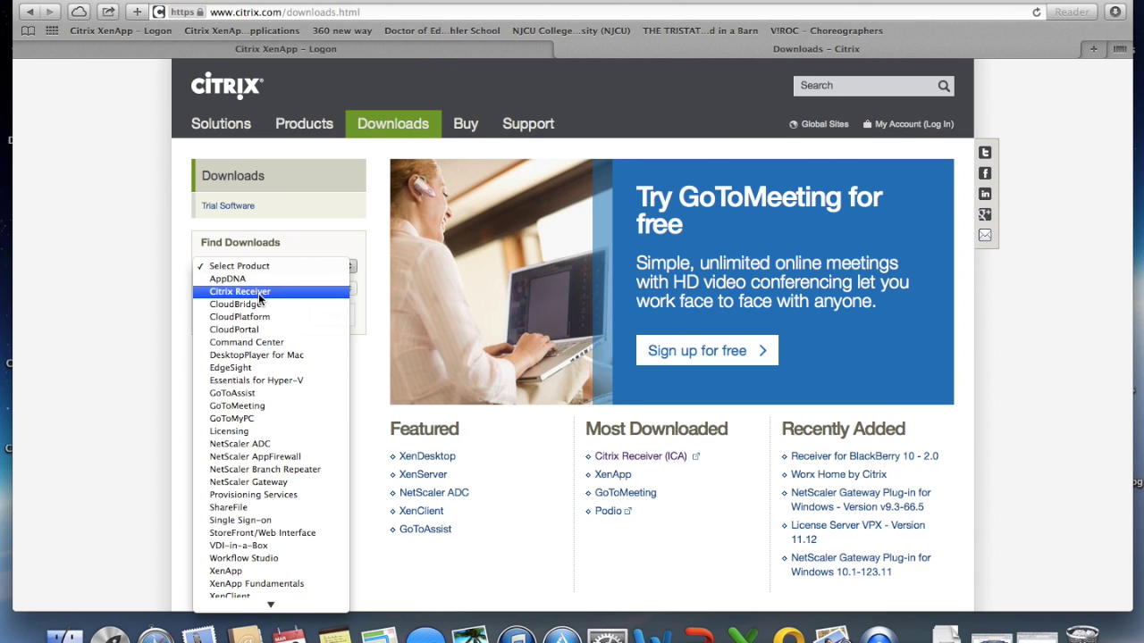
click(258, 293)
click(251, 288)
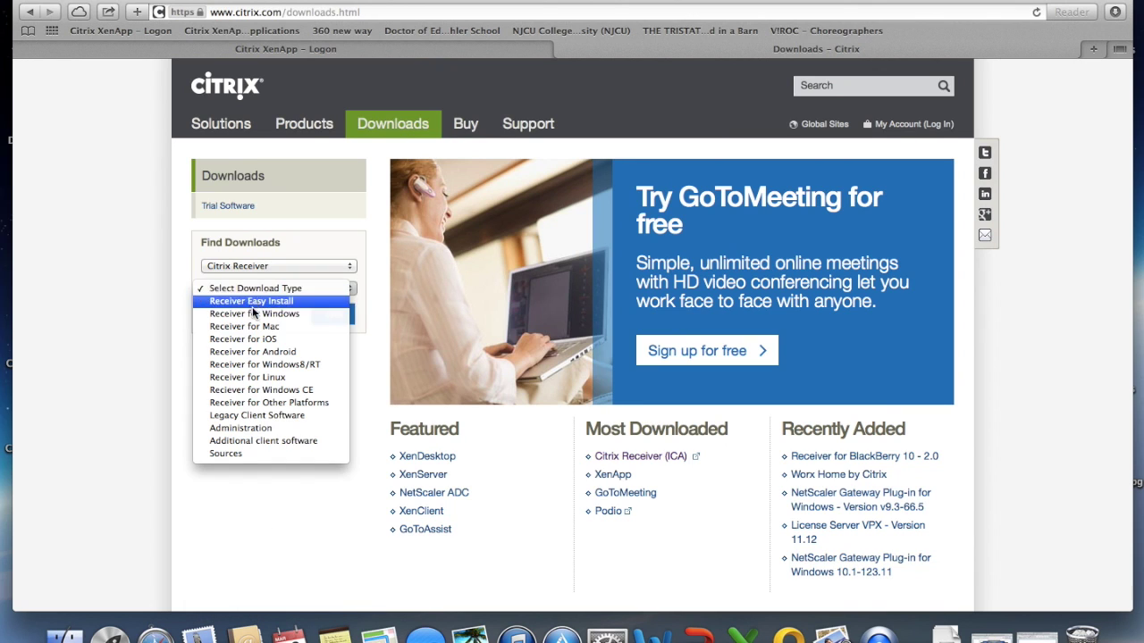
click(251, 325)
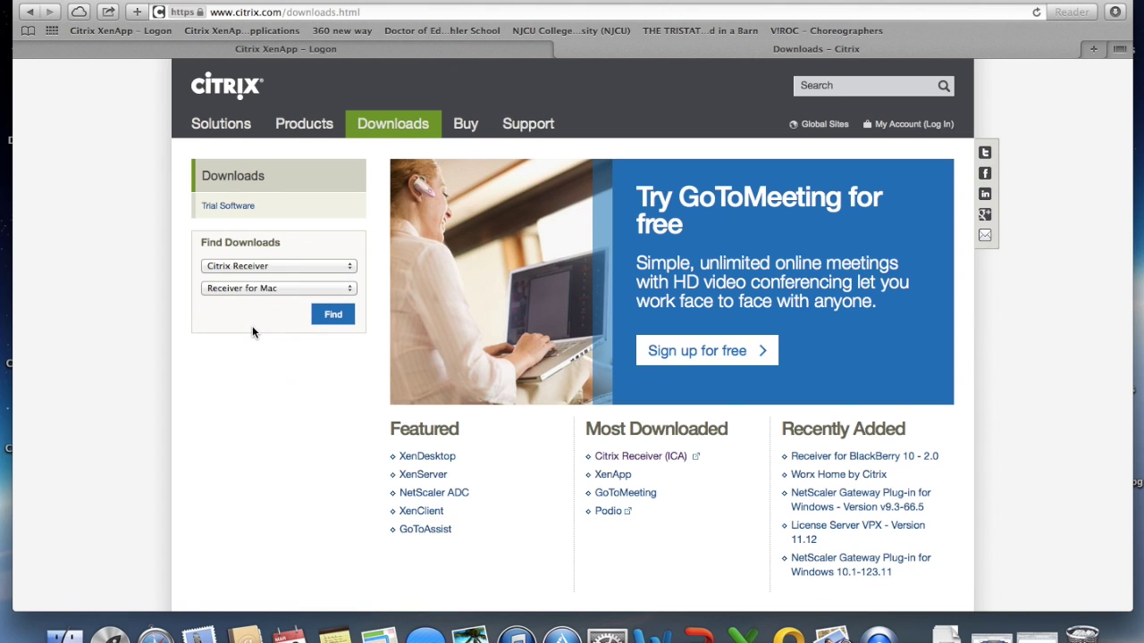
click(328, 317)
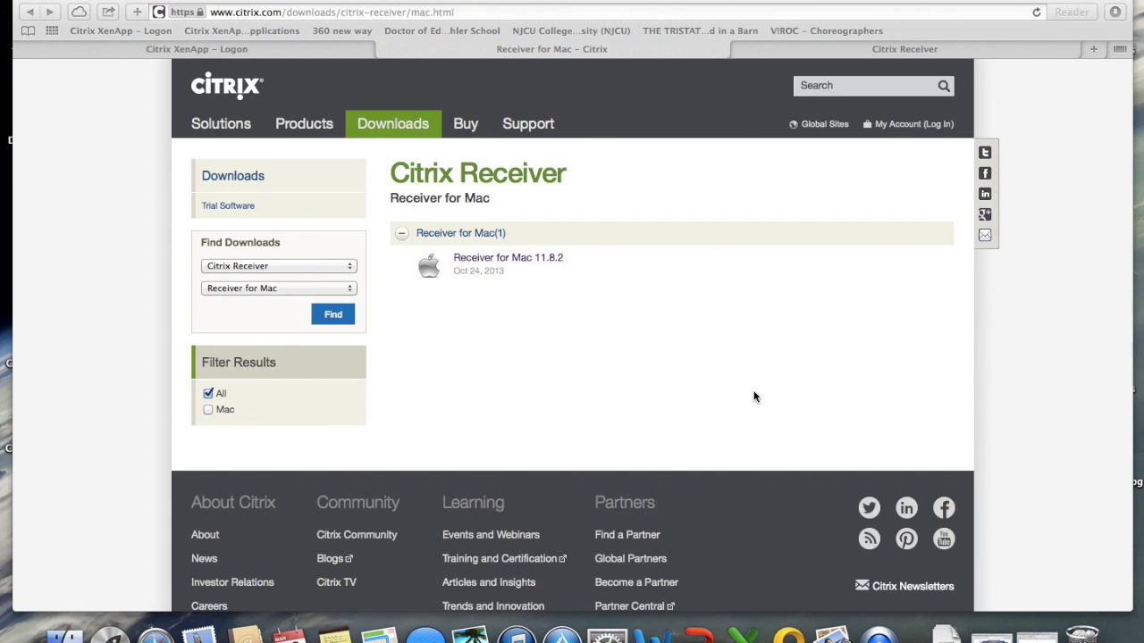
- Download Receiver for Mac 11.8.2 after accepting the licence agreement, then show recent downloads
click(521, 257)
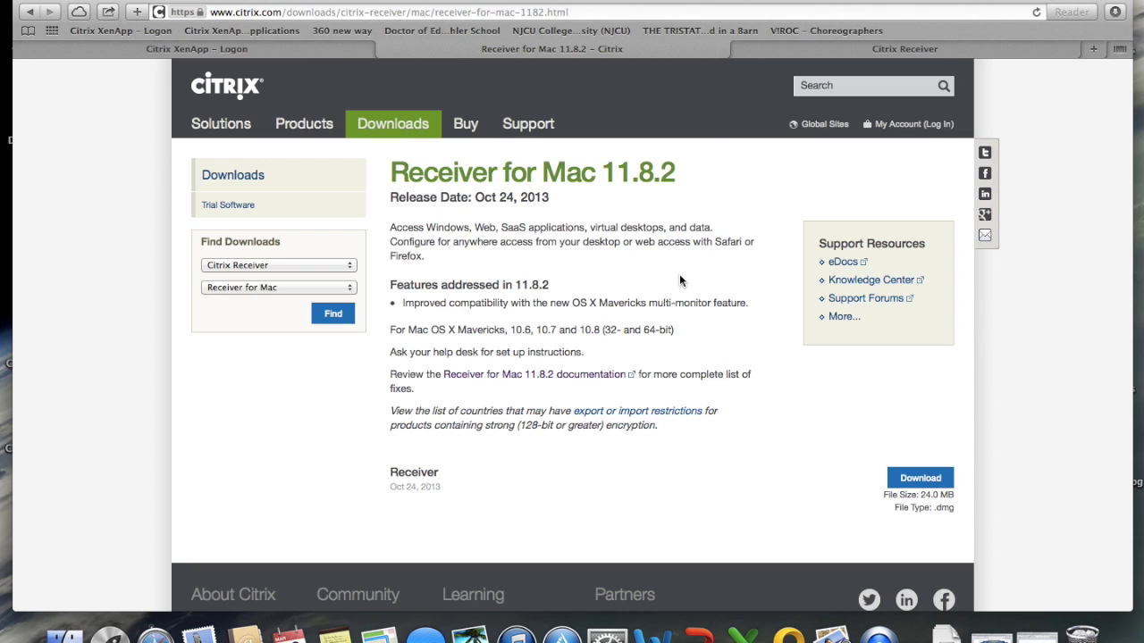
click(920, 480)
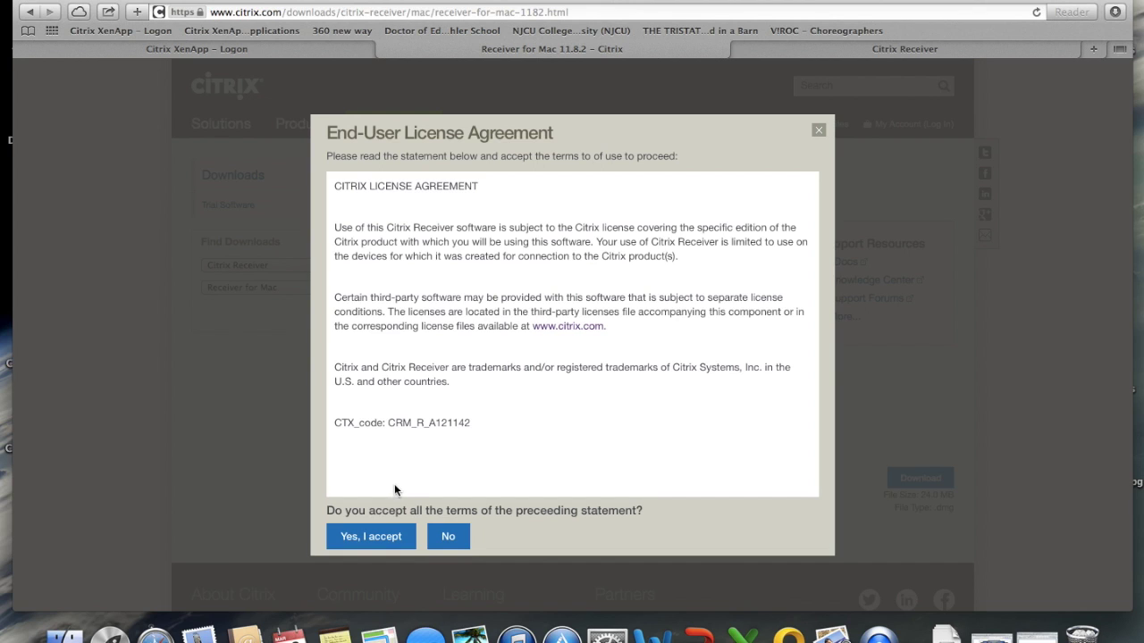
click(374, 541)
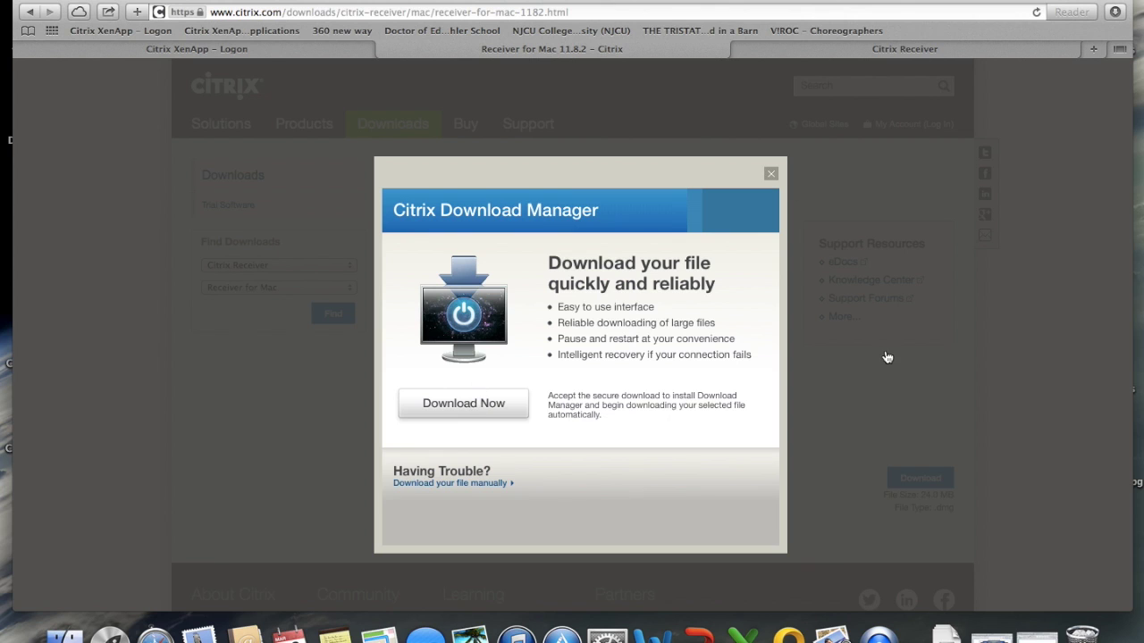
click(948, 635)
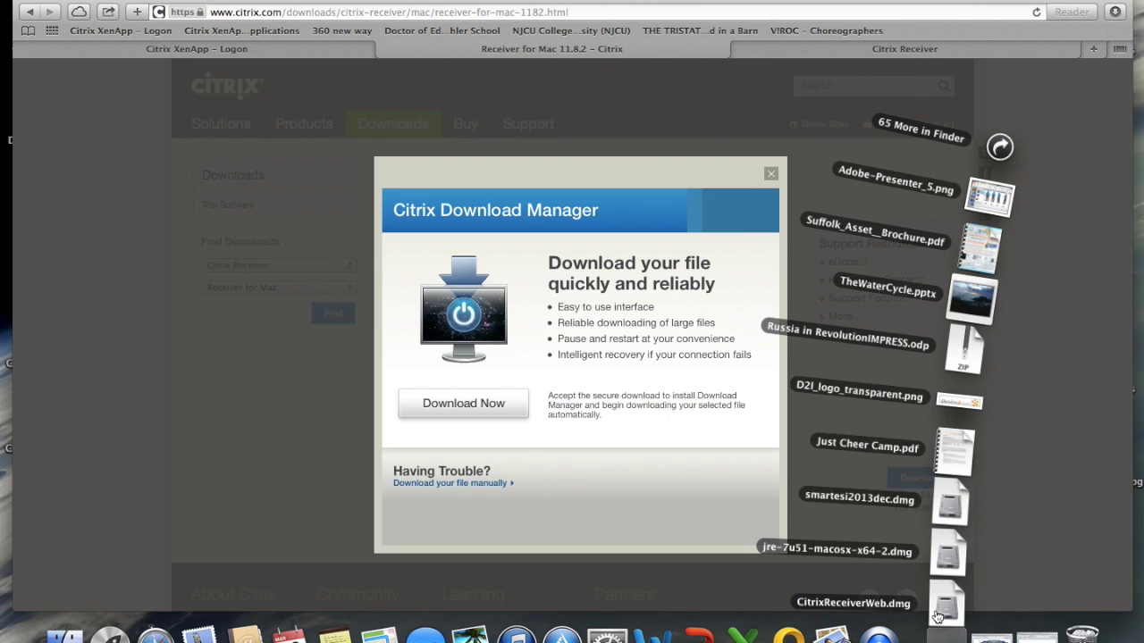
- Open CitrixReceiverWeb.dmg, launch the Citrix Receiver installer and agree to its licence terms
click(938, 615)
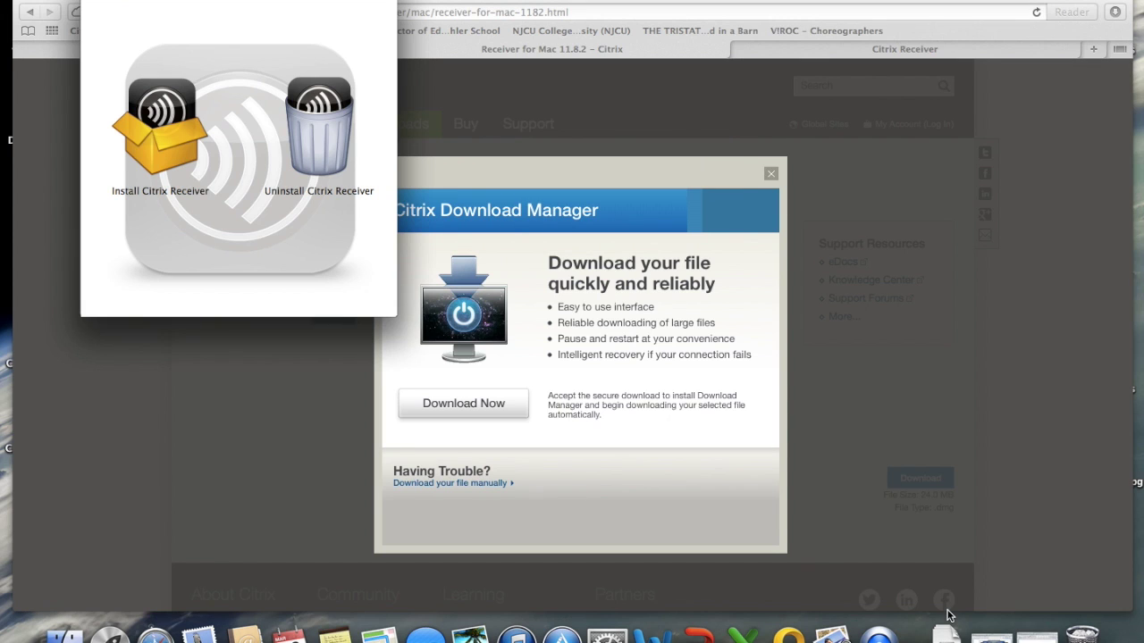
double_click(151, 136)
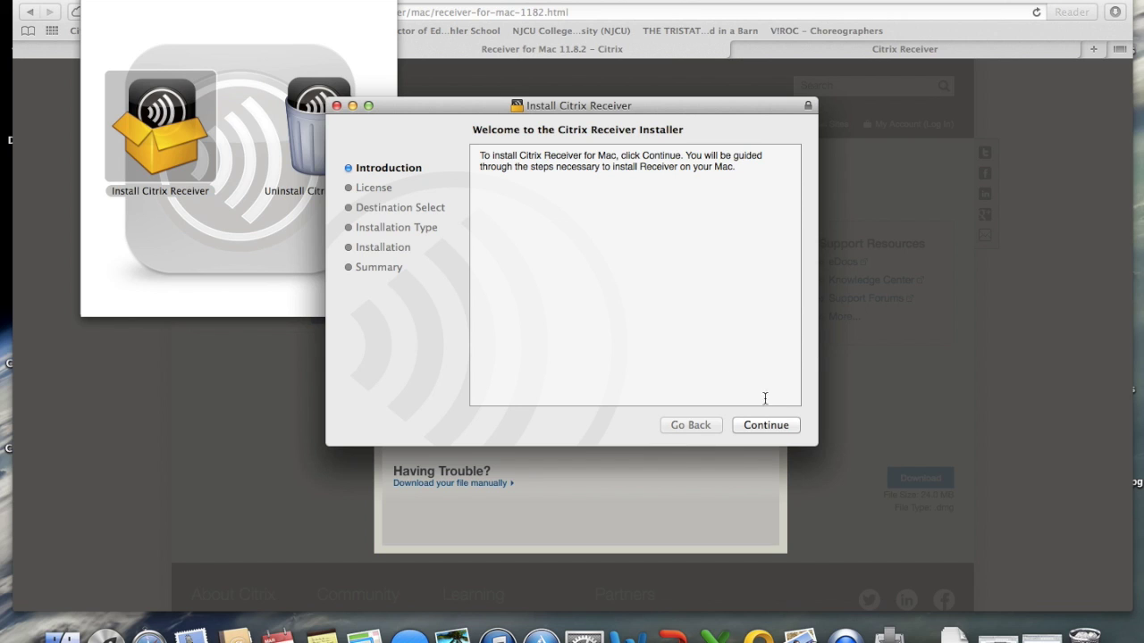
click(767, 426)
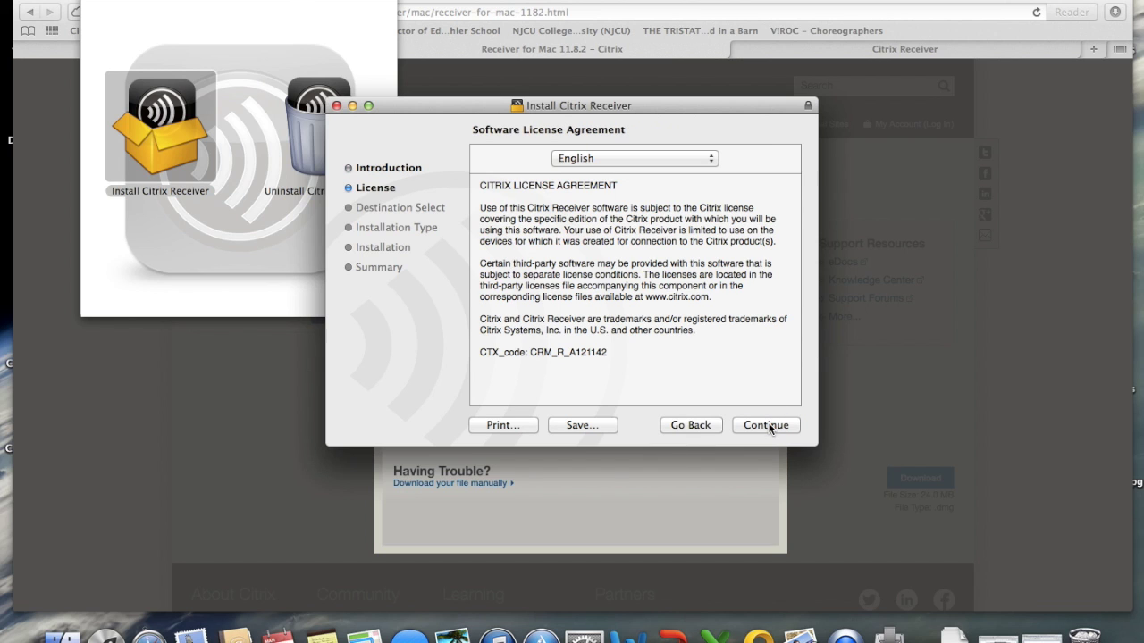
click(766, 426)
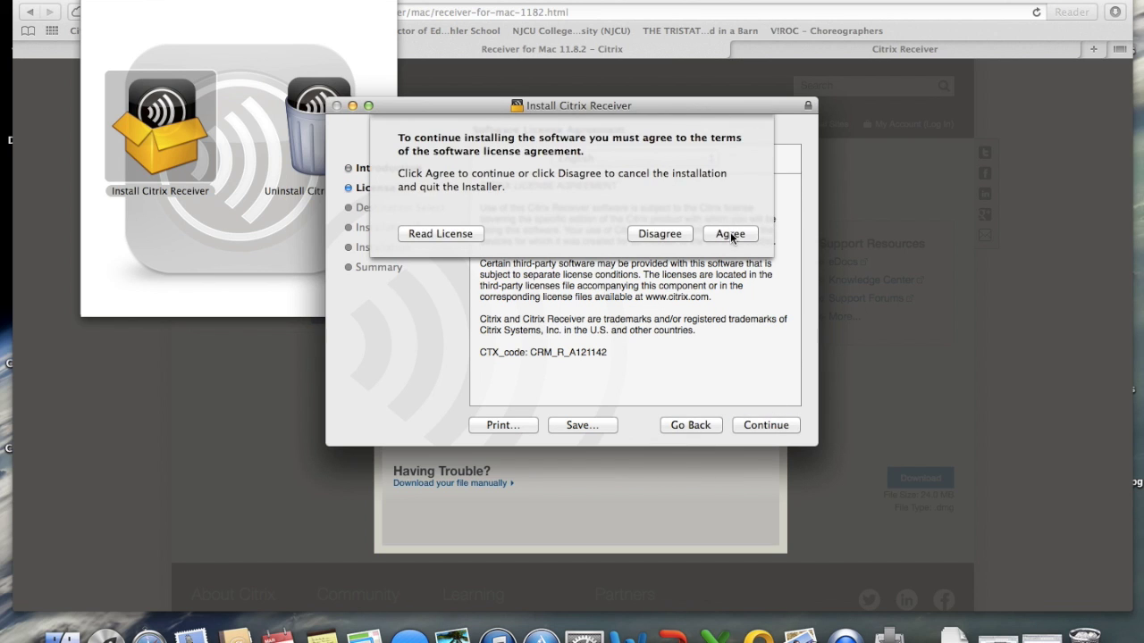
click(730, 235)
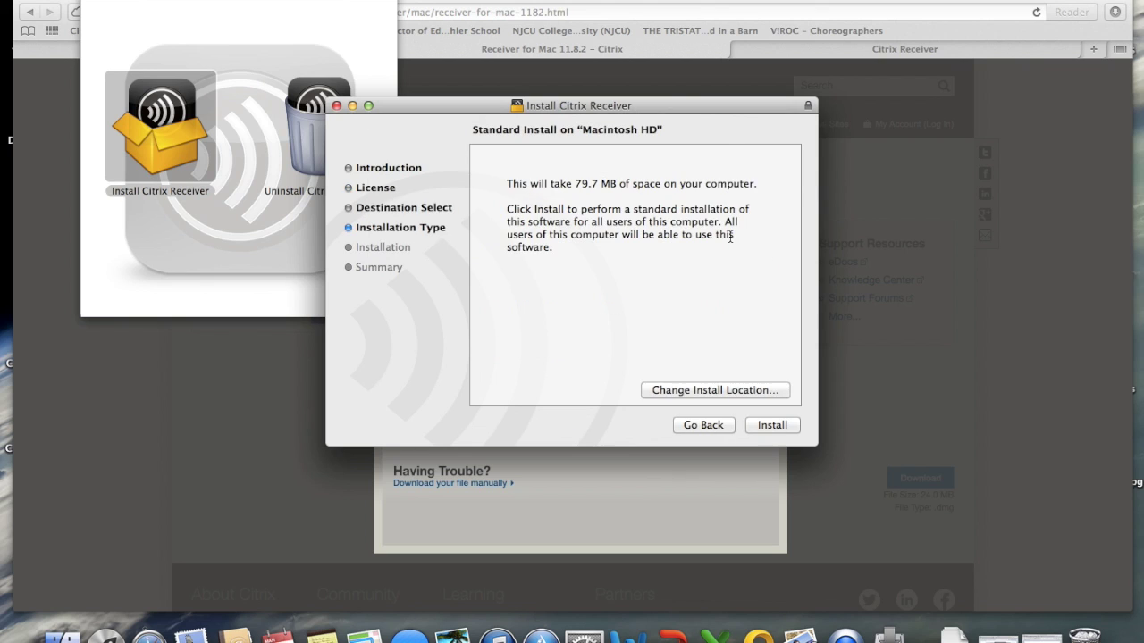
- Install Citrix Receiver, authorising with the admin password, and close the installer when finished
click(776, 426)
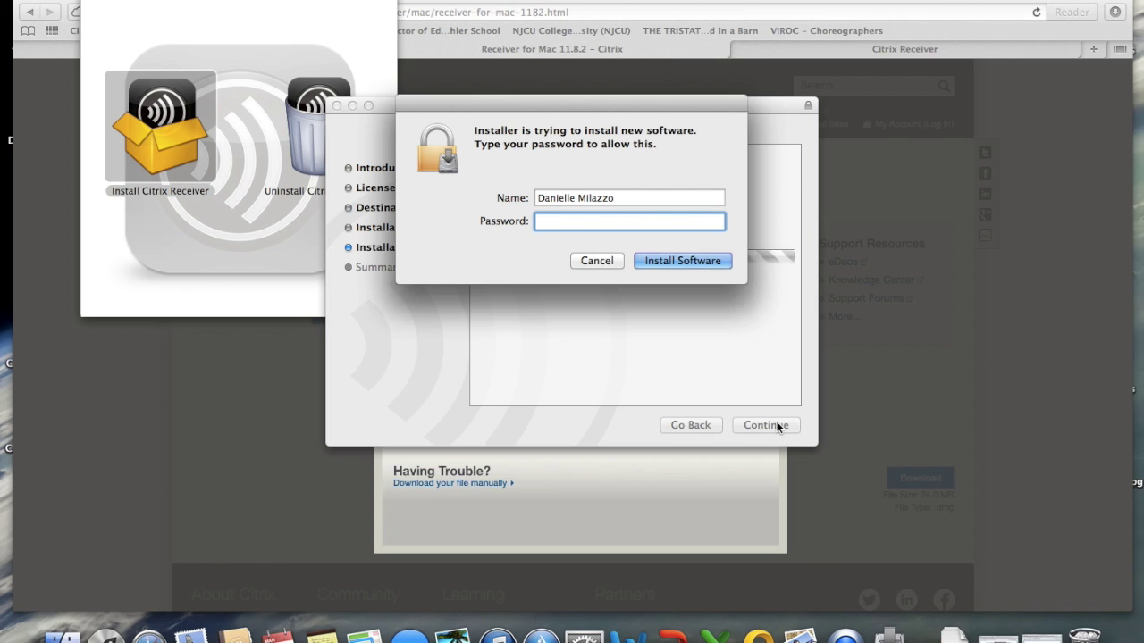
text(********)
key(Return)
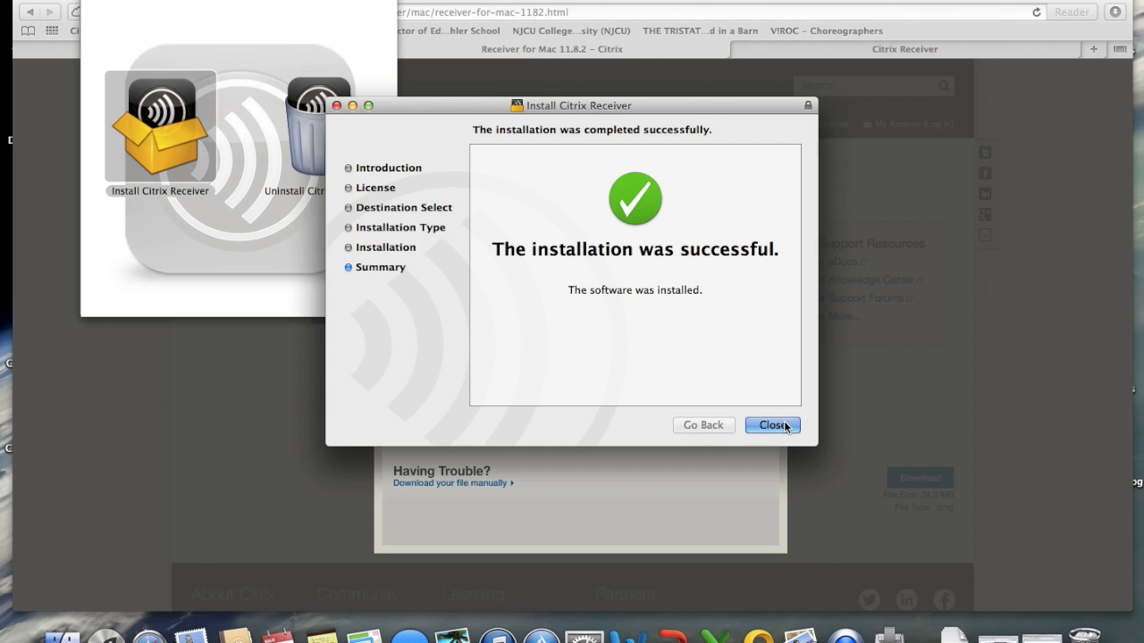
click(784, 427)
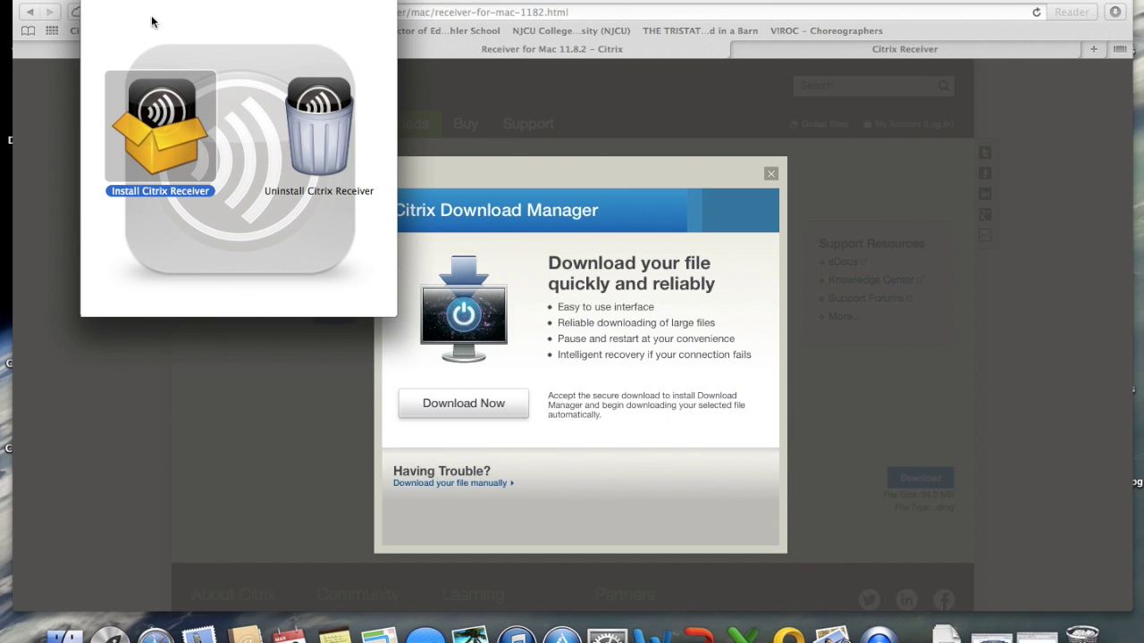
- Close the Receiver disk image and Download Manager dialog, returning to the XenApp logon page
click(107, 5)
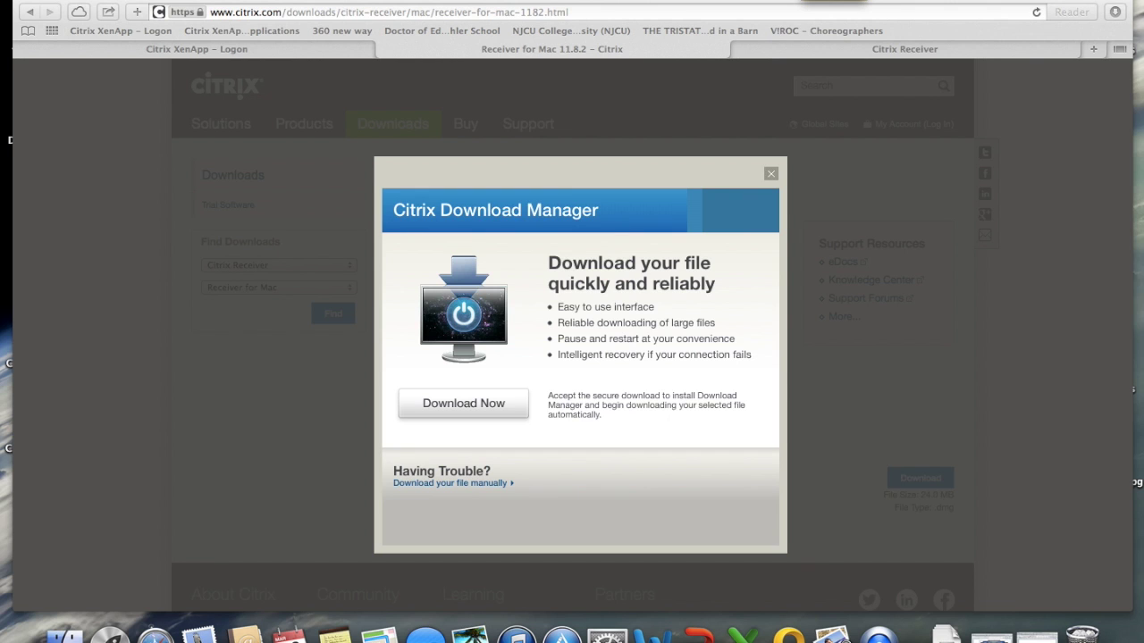
click(772, 174)
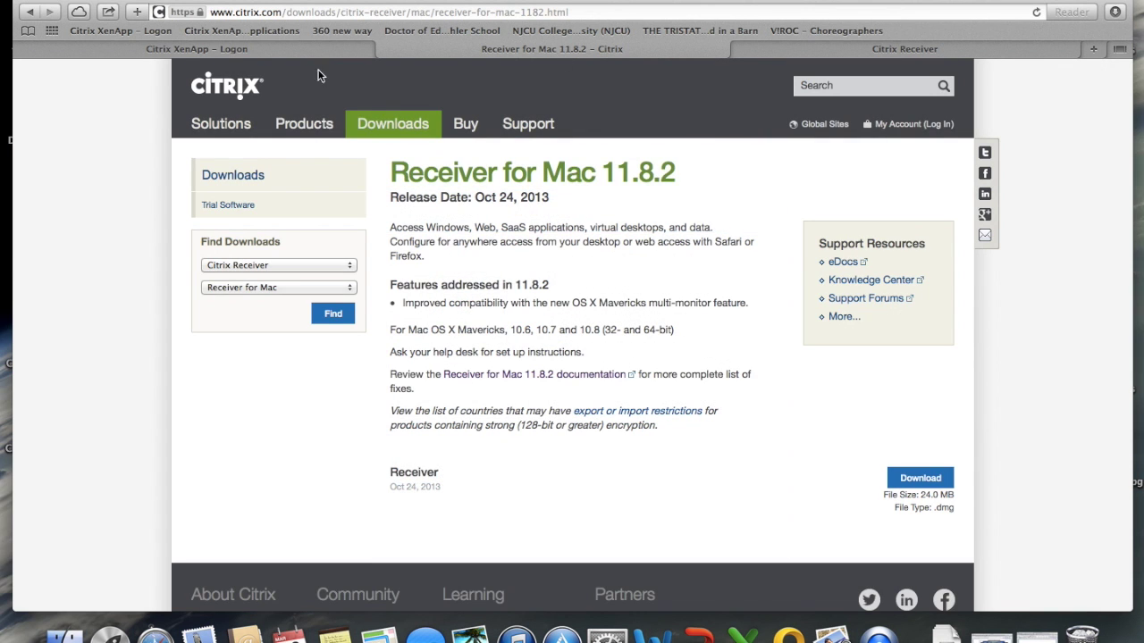
click(299, 49)
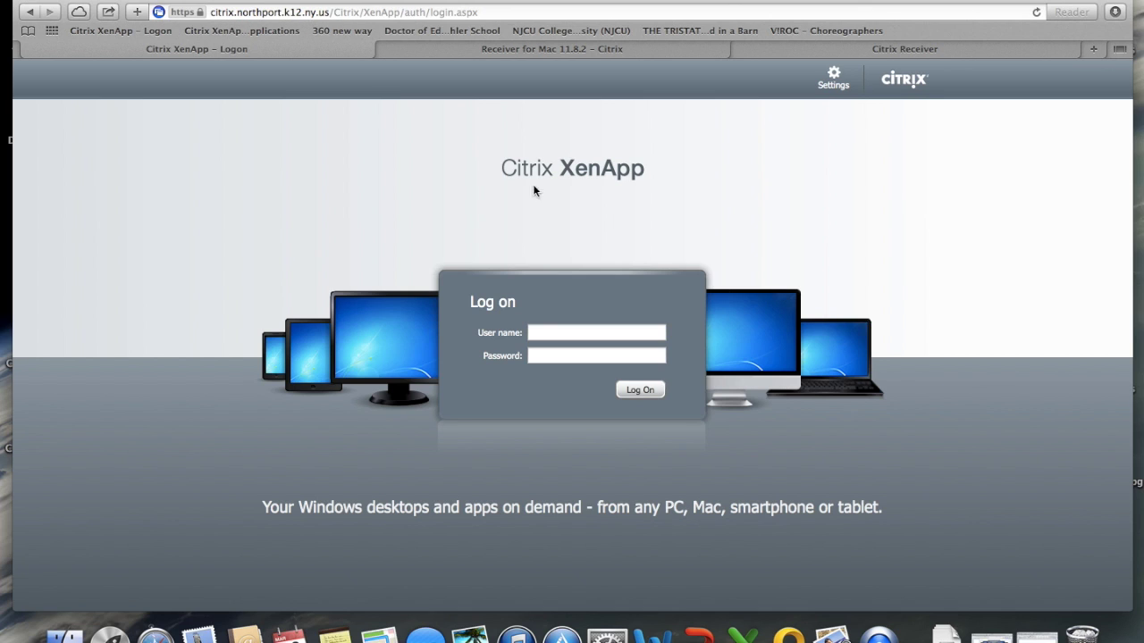
- Log on to XenApp with the user name and password, declining to save the password
click(551, 329)
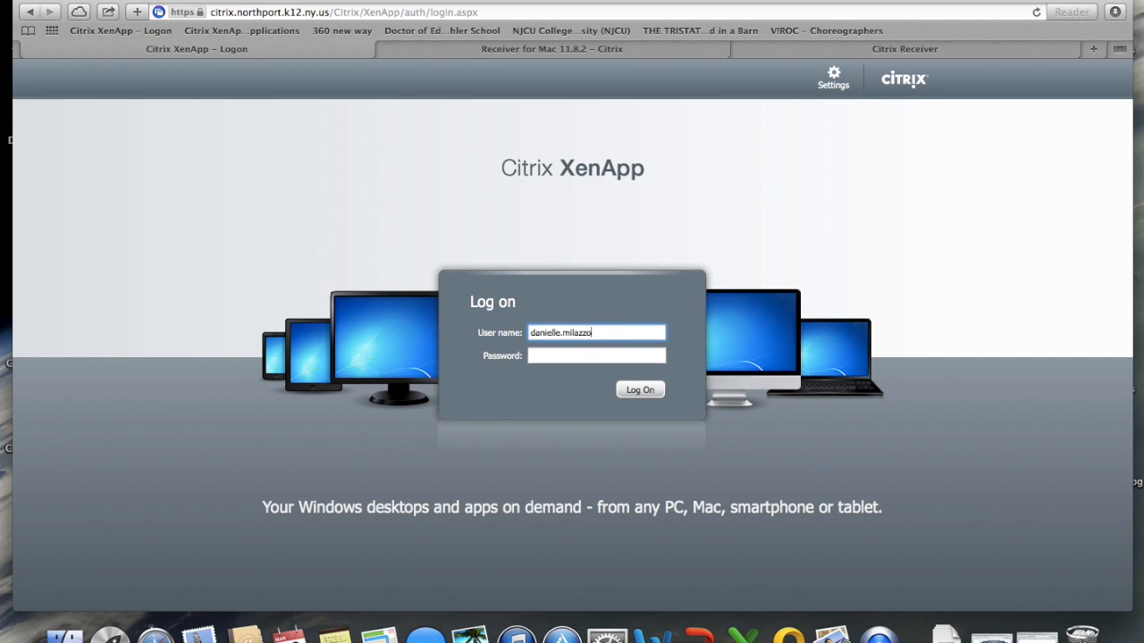
key(Tab)
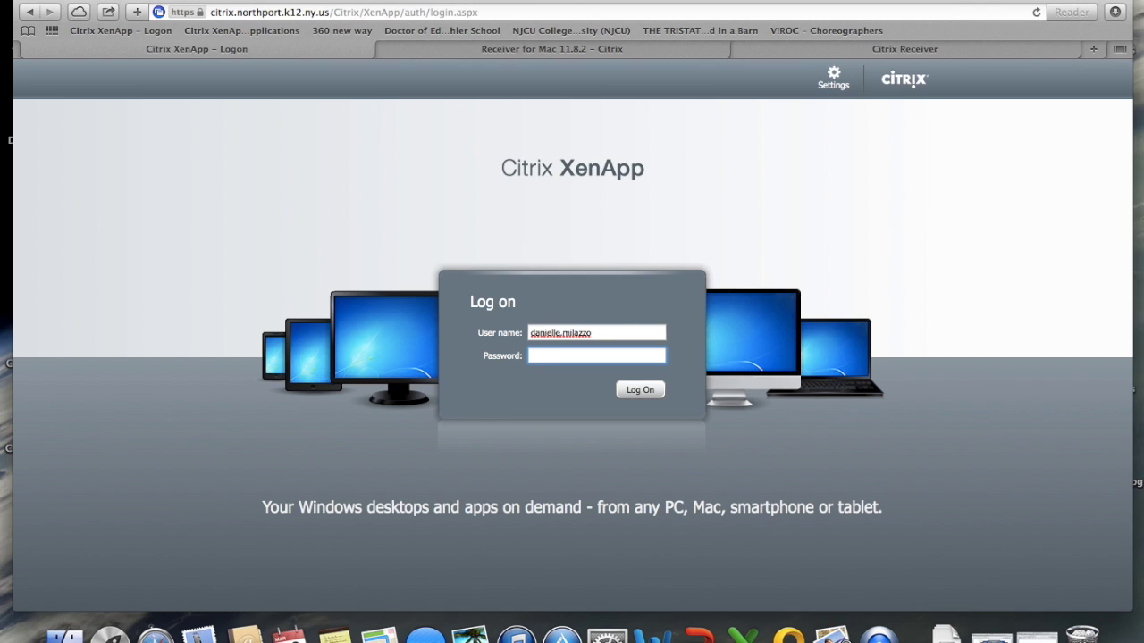
text(********)
click(636, 391)
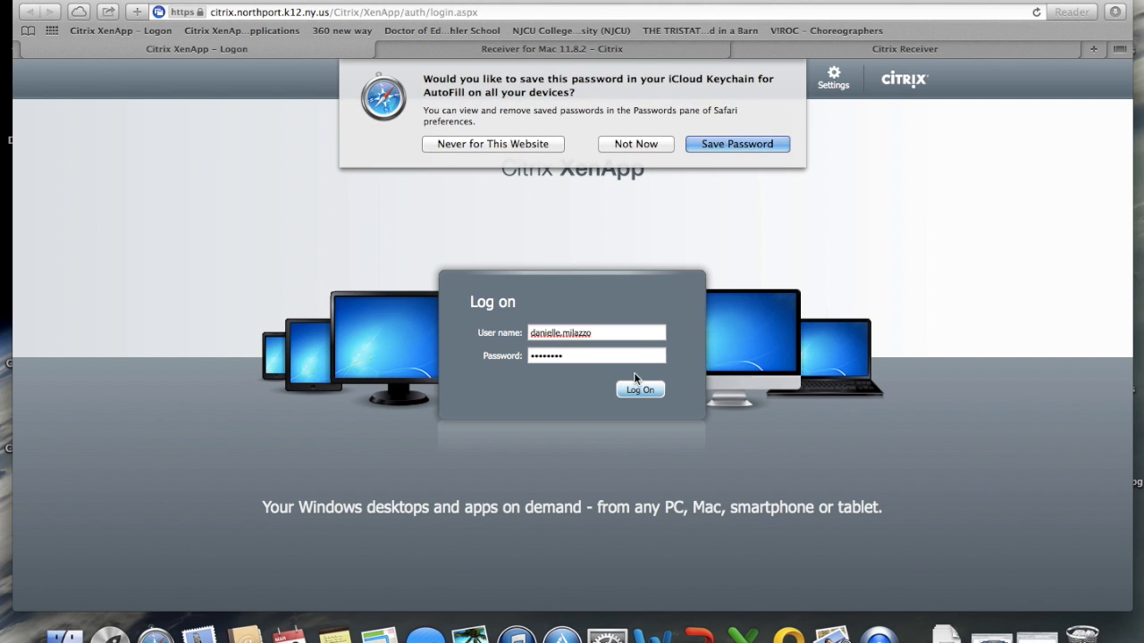
click(628, 143)
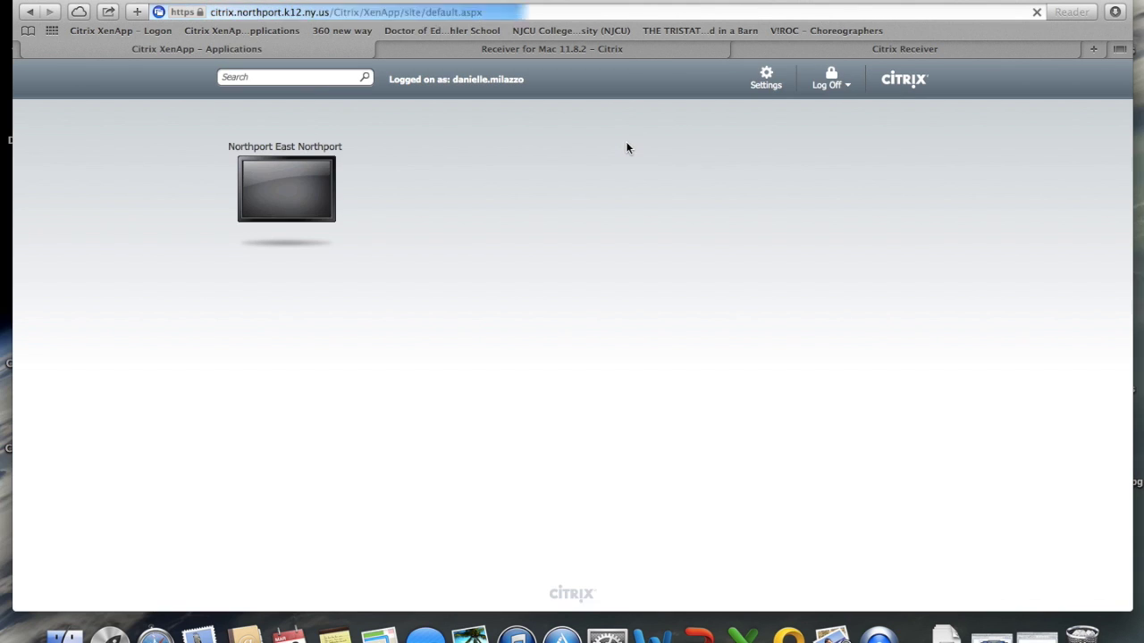
- Launch the Northport East Northport desktop from its icon's play button
mouse_move(302, 189)
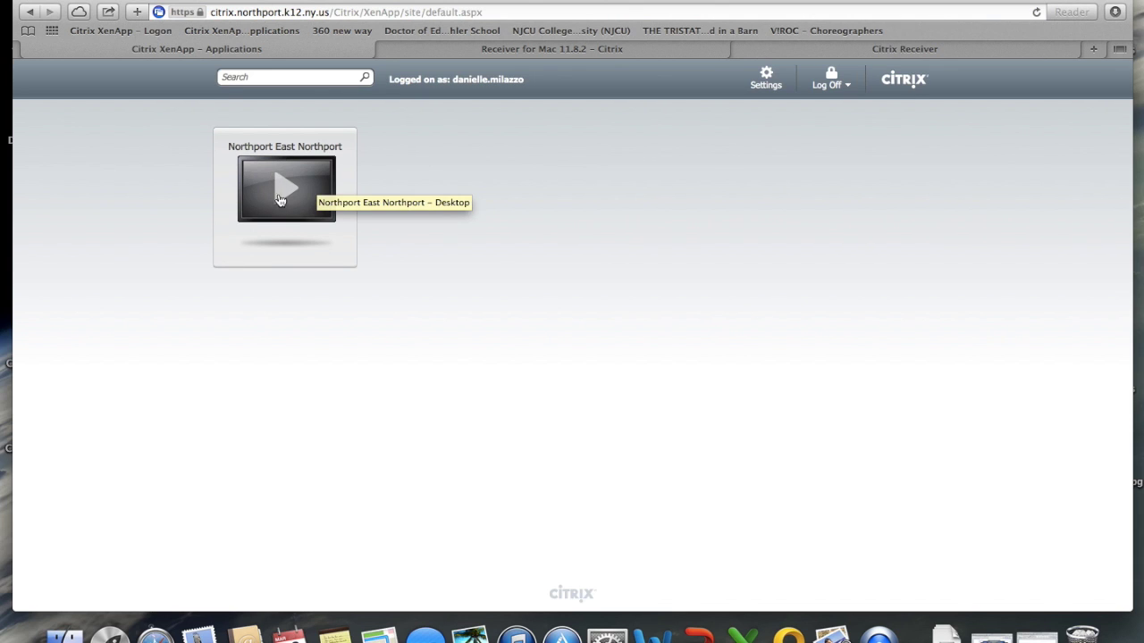
click(286, 189)
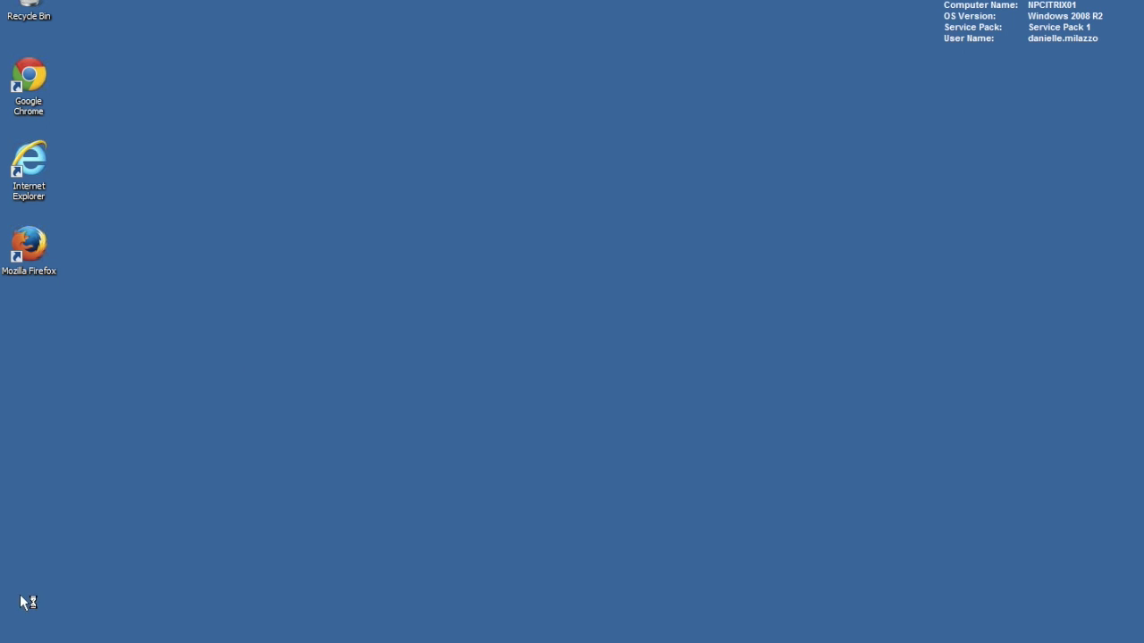
click(22, 639)
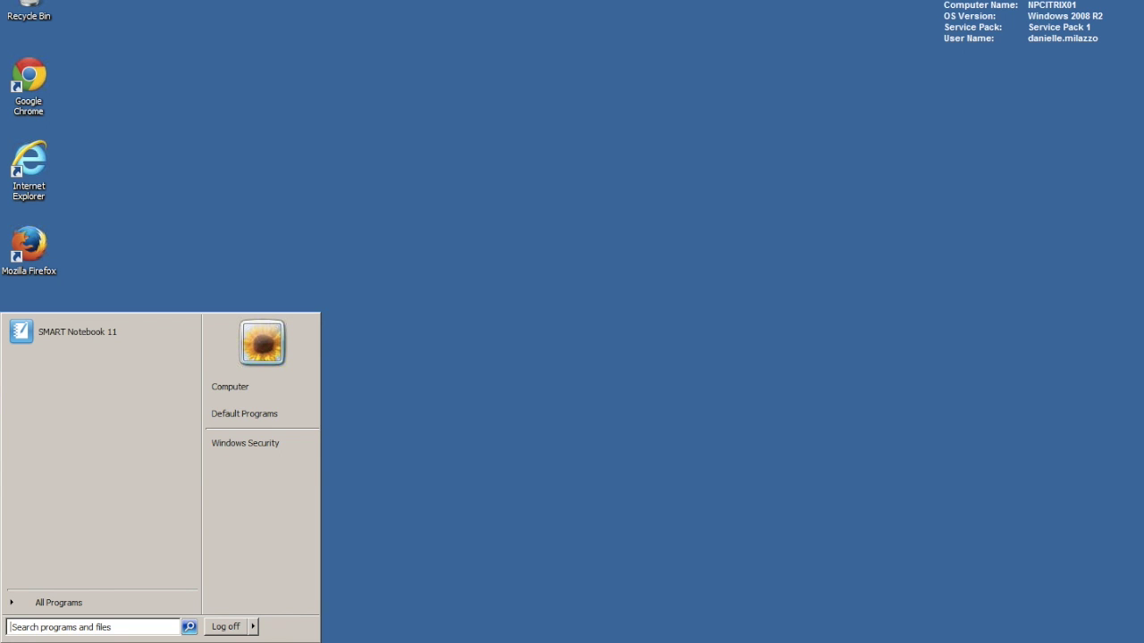
click(250, 386)
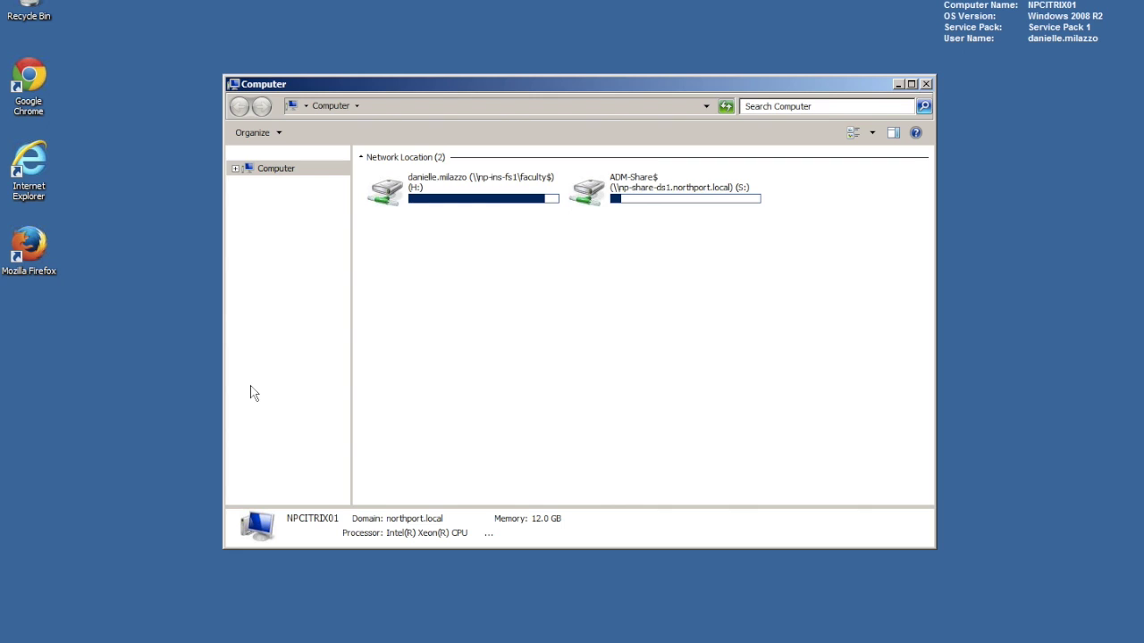
double_click(476, 184)
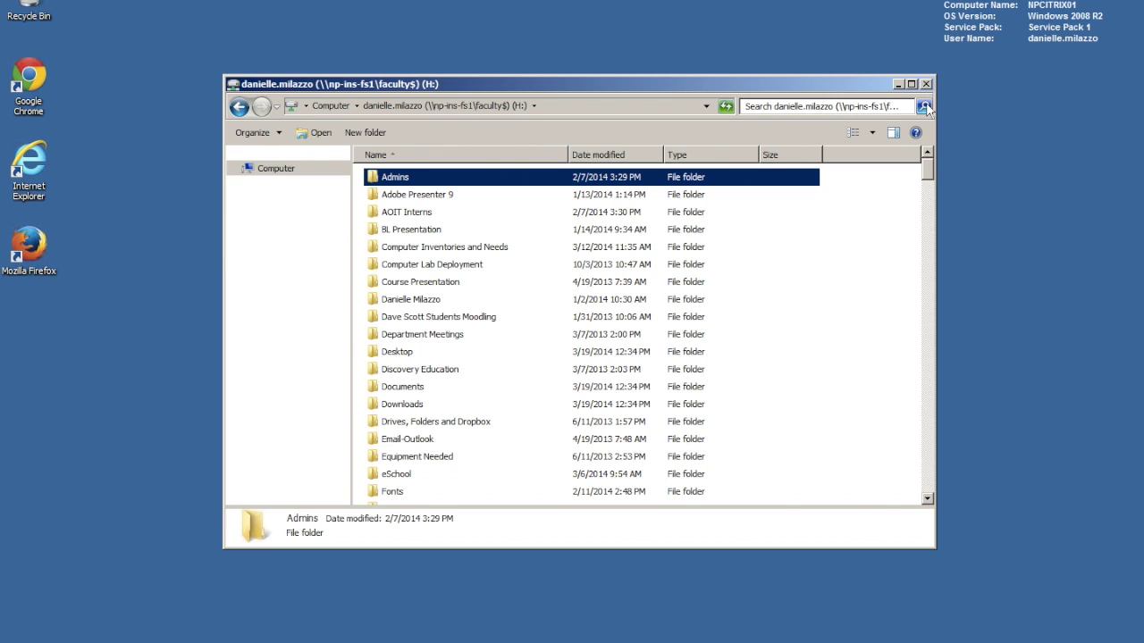
key(alt+F4)
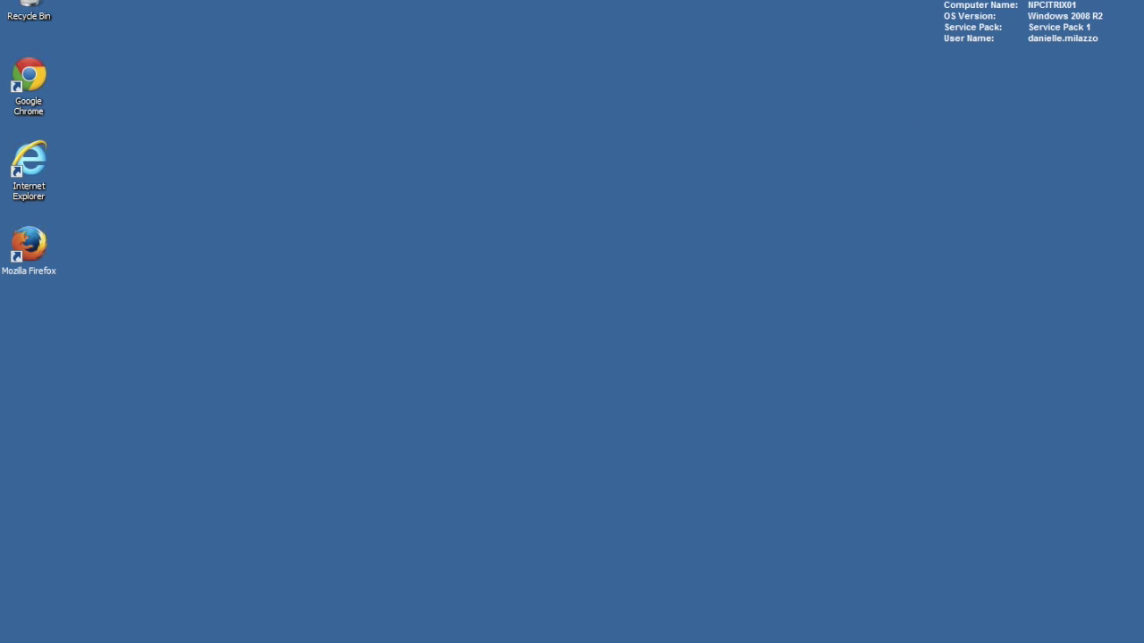
- Start SMART Notebook 11 from the SMART Technologies folder under All Programs
key(super)
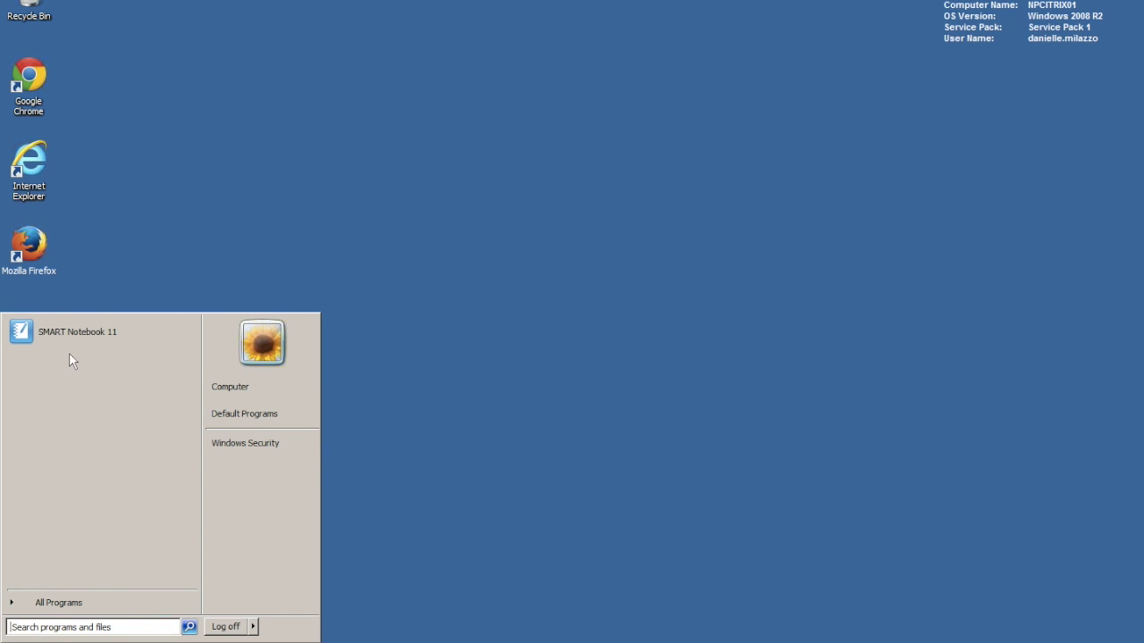
click(62, 608)
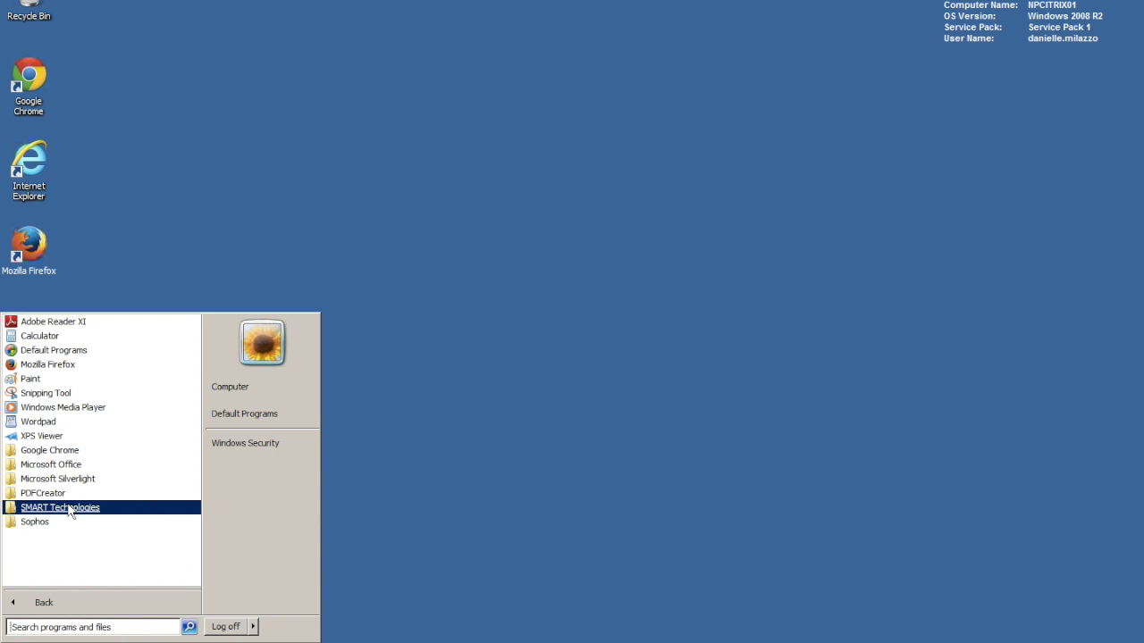
key(Up)
key(Up)
key(Up)
key(Up)
key(Up)
key(Up)
key(Up)
key(Up)
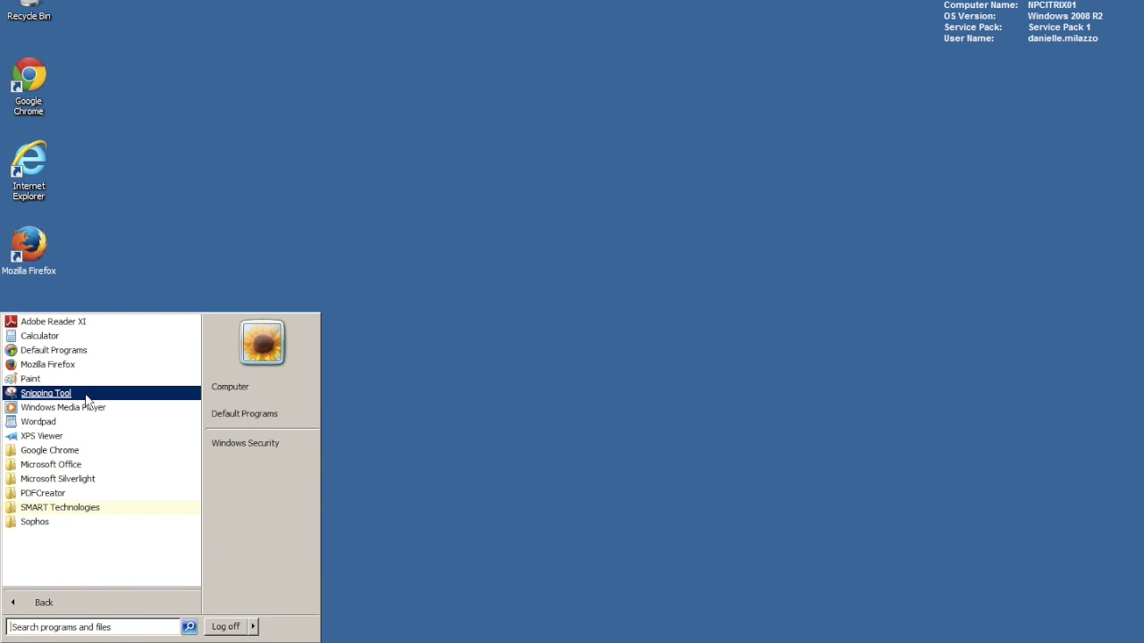
key(Down)
key(Down)
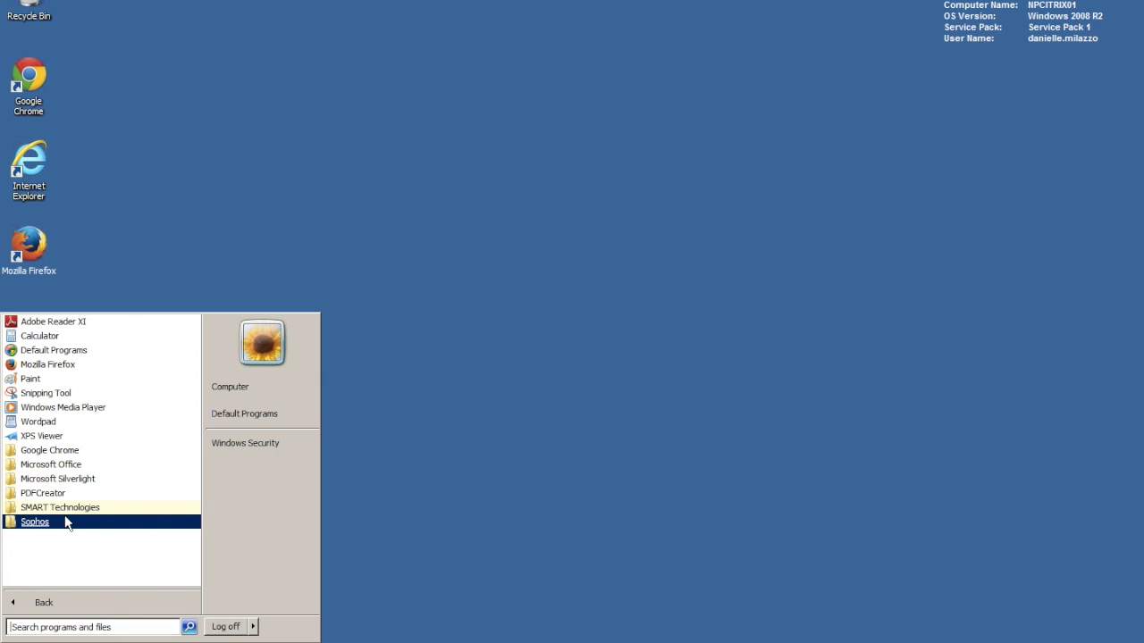
click(64, 511)
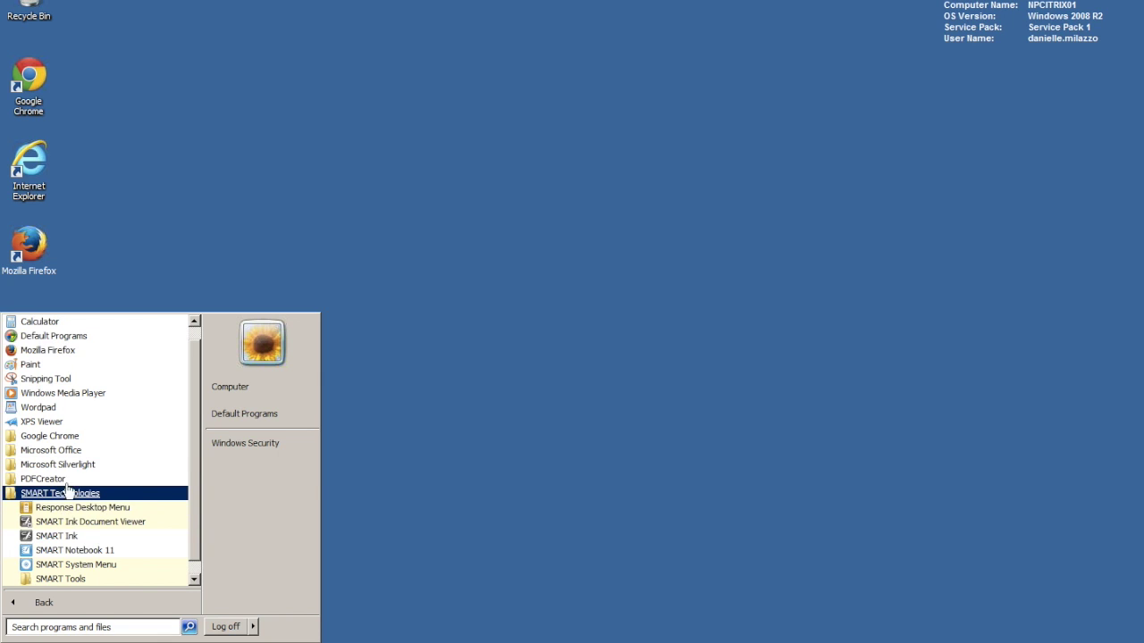
click(76, 550)
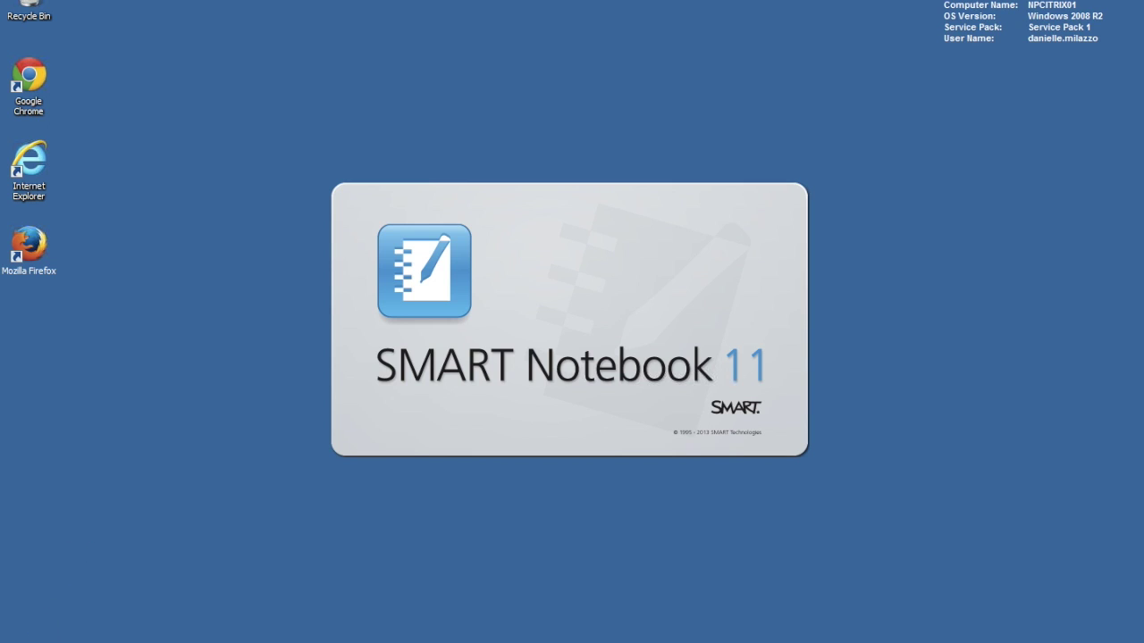
- Log off the remote Windows session from the Start menu
click(18, 640)
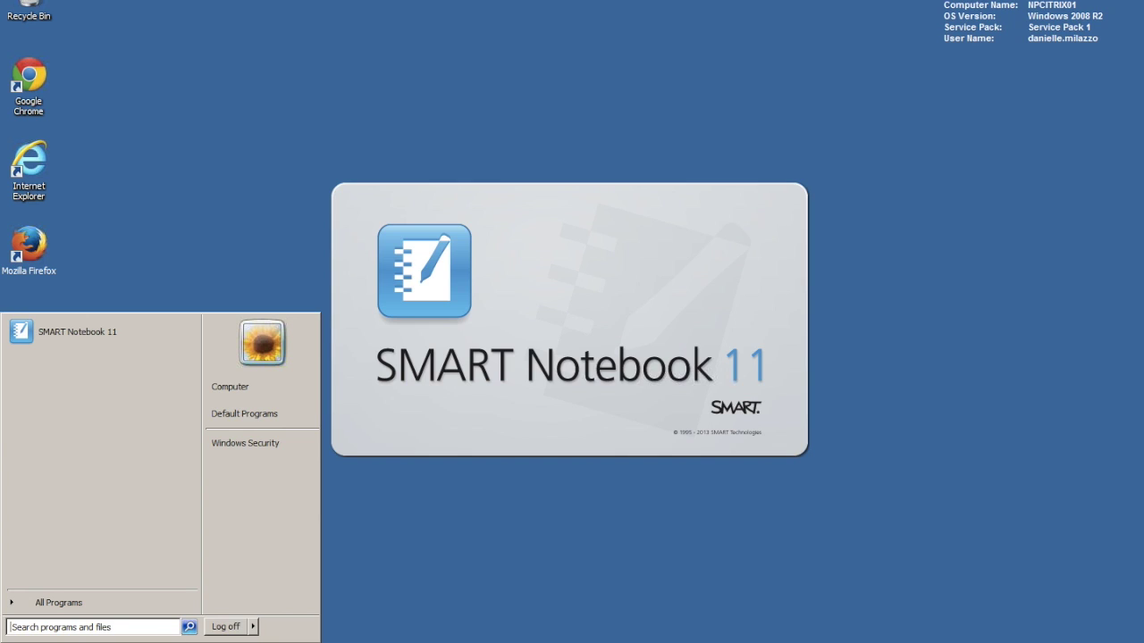
click(233, 629)
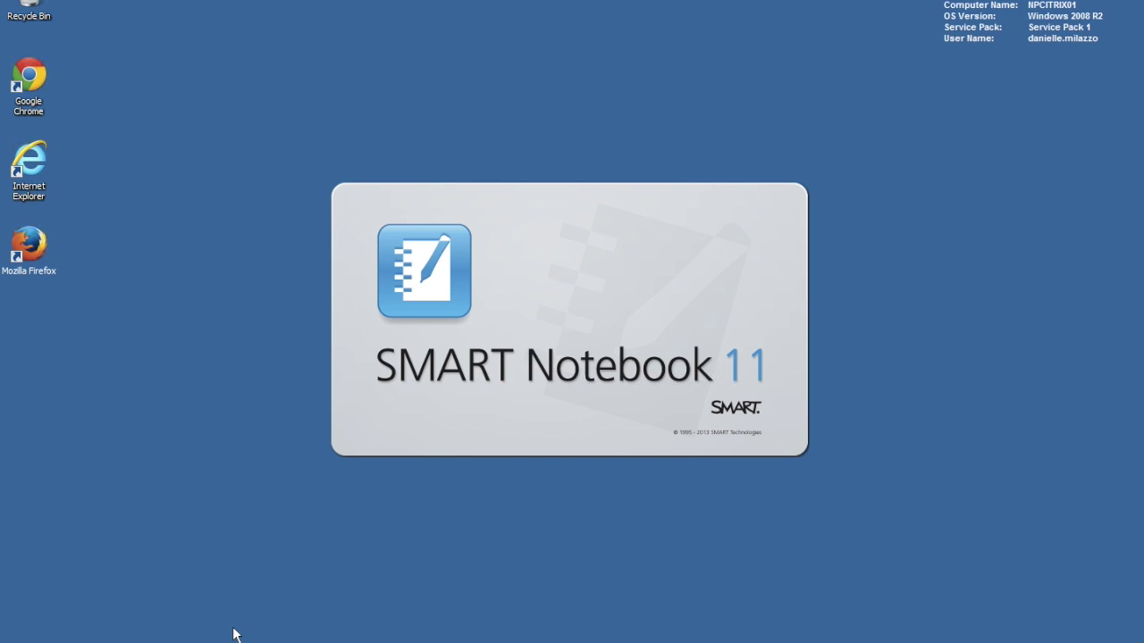